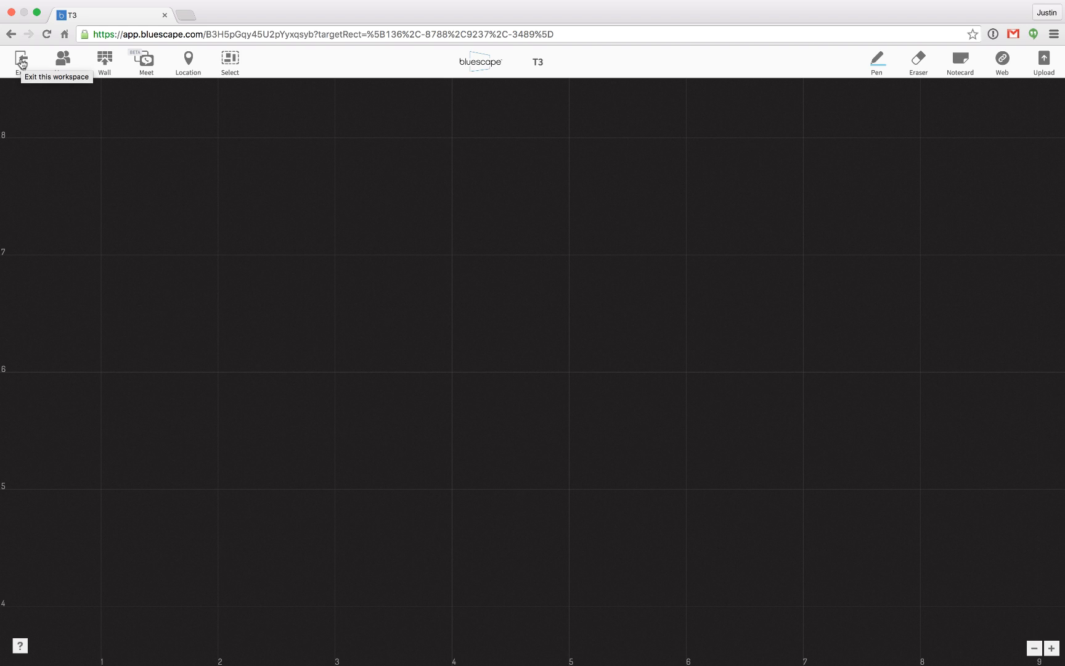
Check the workspace's exit prompt, connected users and shared meeting streams without leaving T3.
{"action": "left_click", "coordinate": [21, 63]}
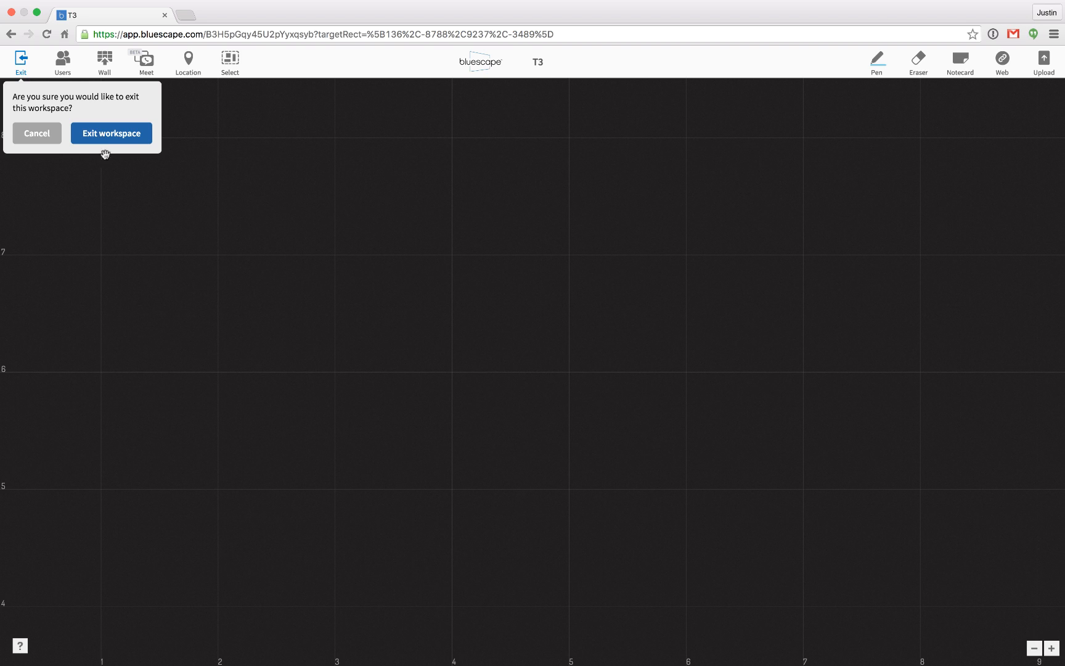
{"action": "left_click", "coordinate": [120, 197]}
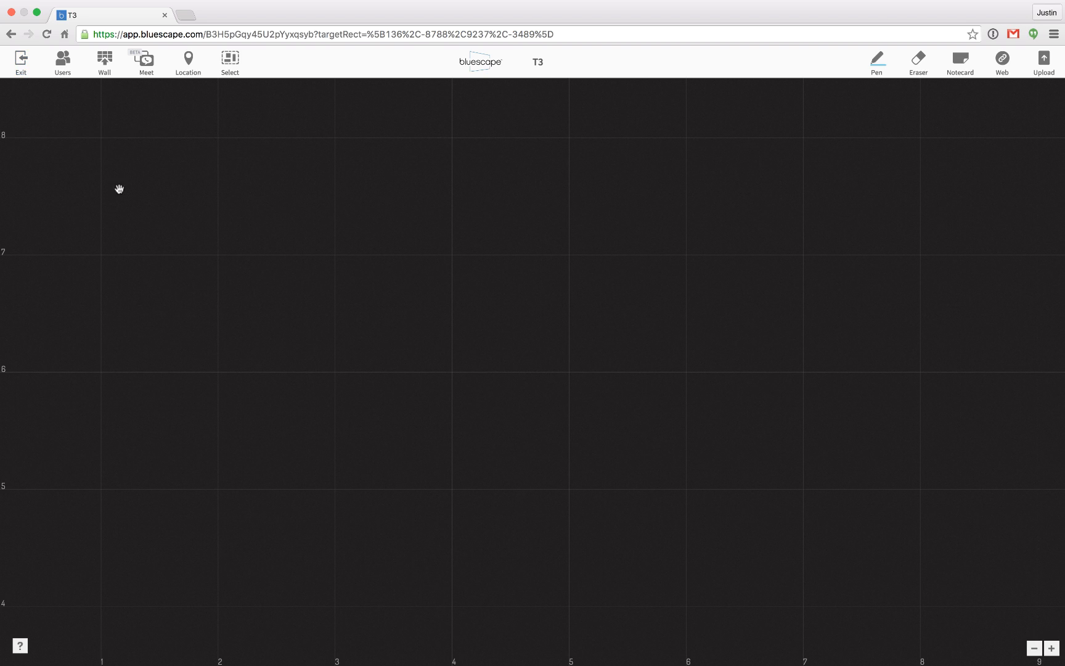
{"action": "left_click", "coordinate": [63, 62]}
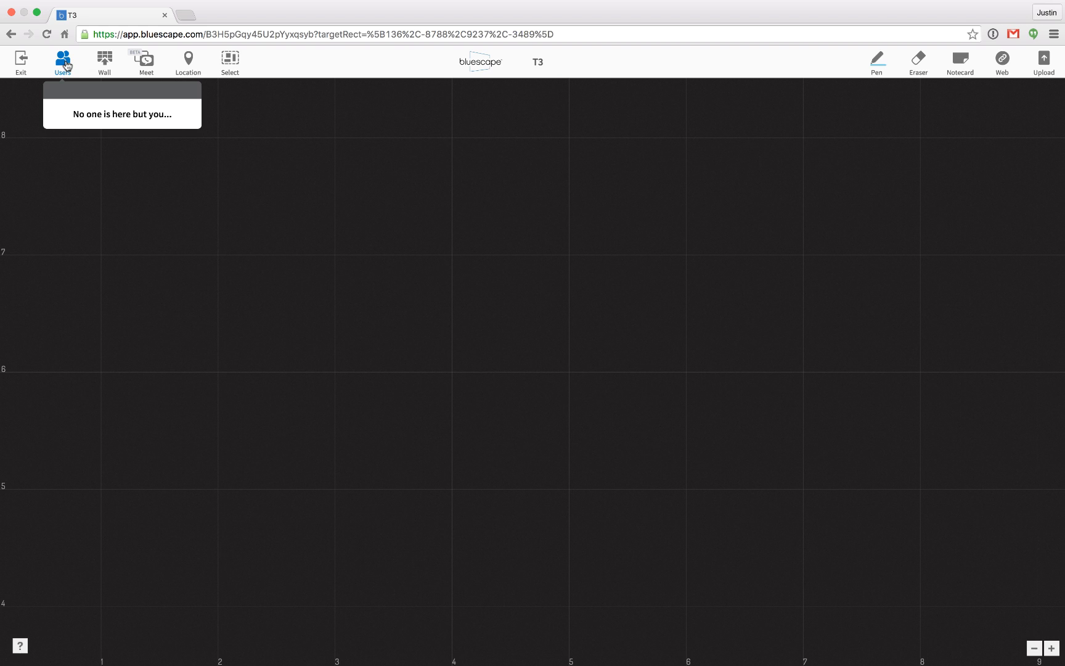
{"action": "left_click", "coordinate": [128, 210]}
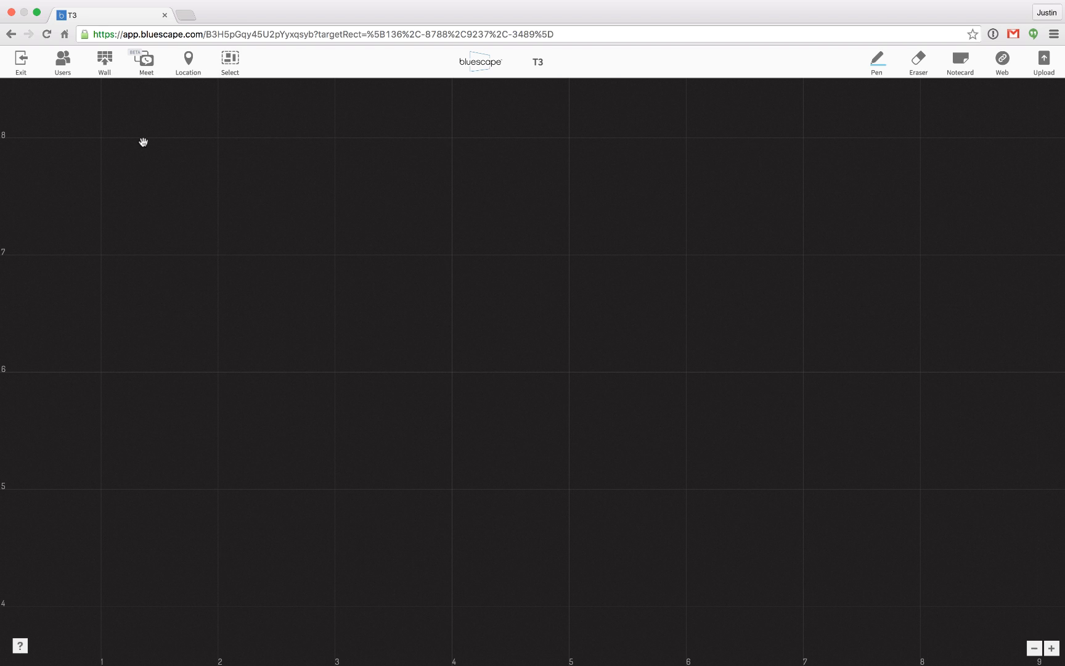
{"action": "left_click", "coordinate": [149, 66]}
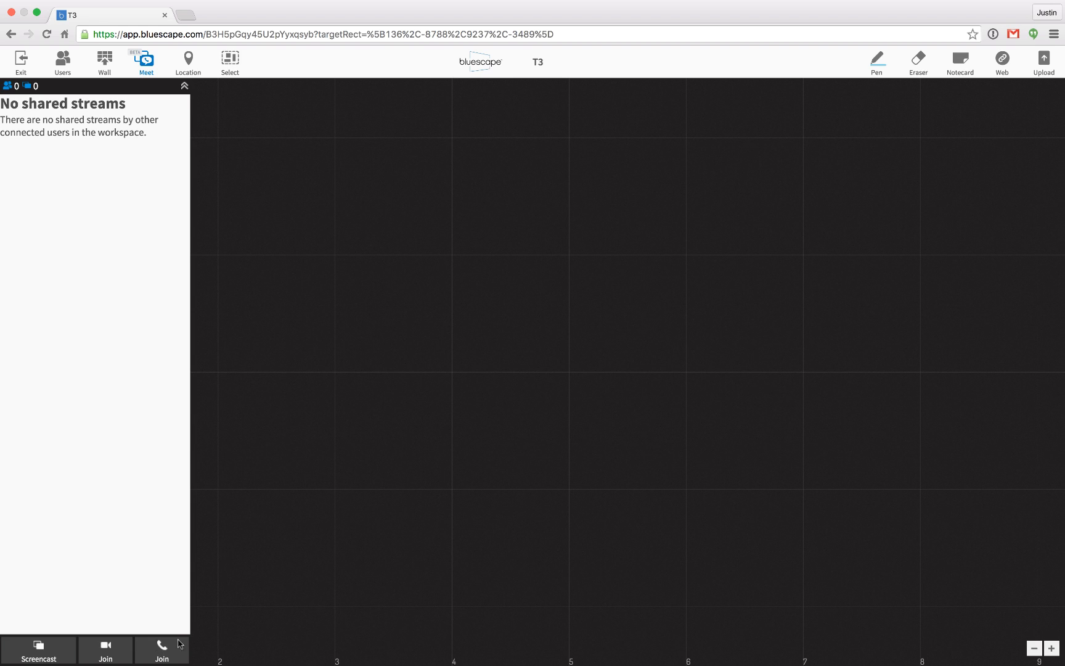
{"action": "left_click", "coordinate": [148, 61]}
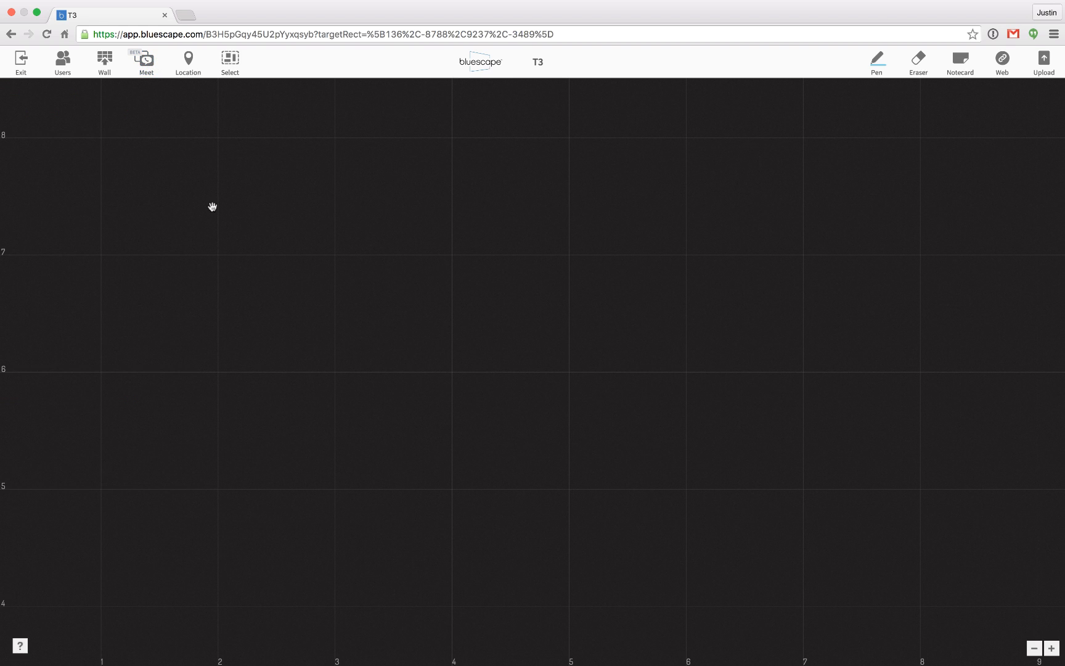
Create a red location marker named "the" and move it to about column 4, row 7 of the grid.
{"action": "left_click", "coordinate": [188, 65]}
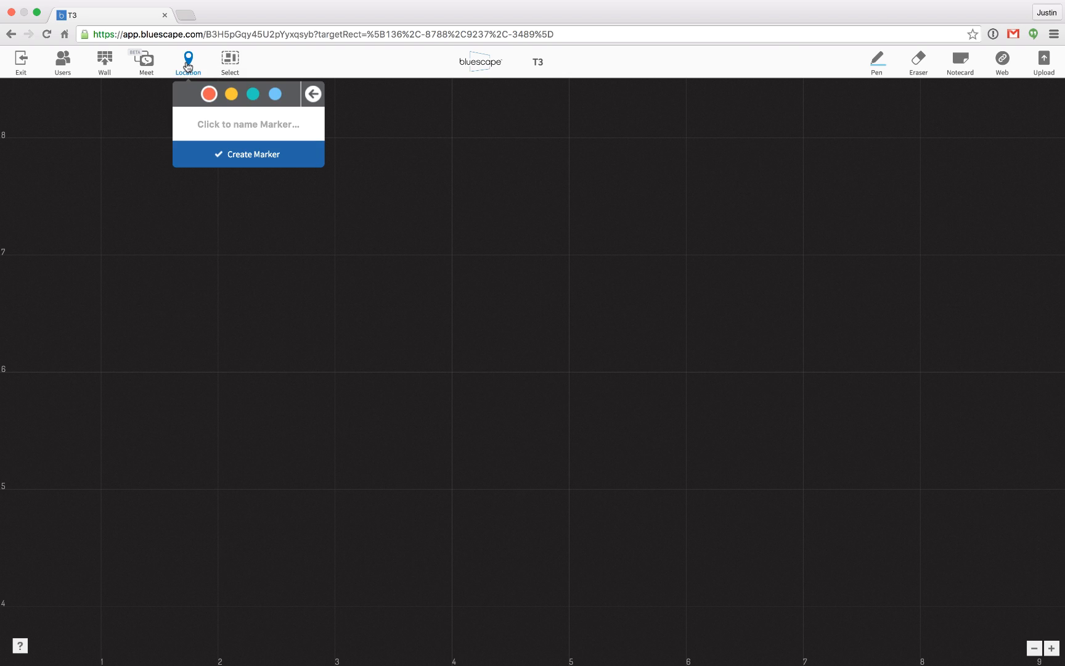
{"action": "left_click", "coordinate": [225, 132]}
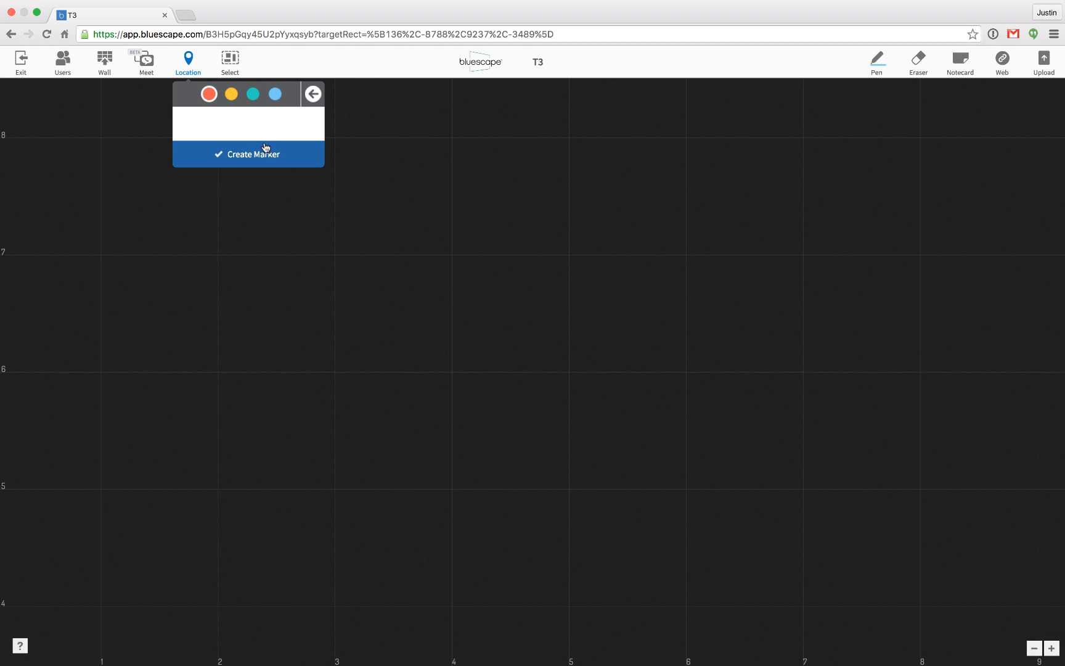
{"action": "type", "text": "the"}
{"action": "left_click", "coordinate": [244, 155]}
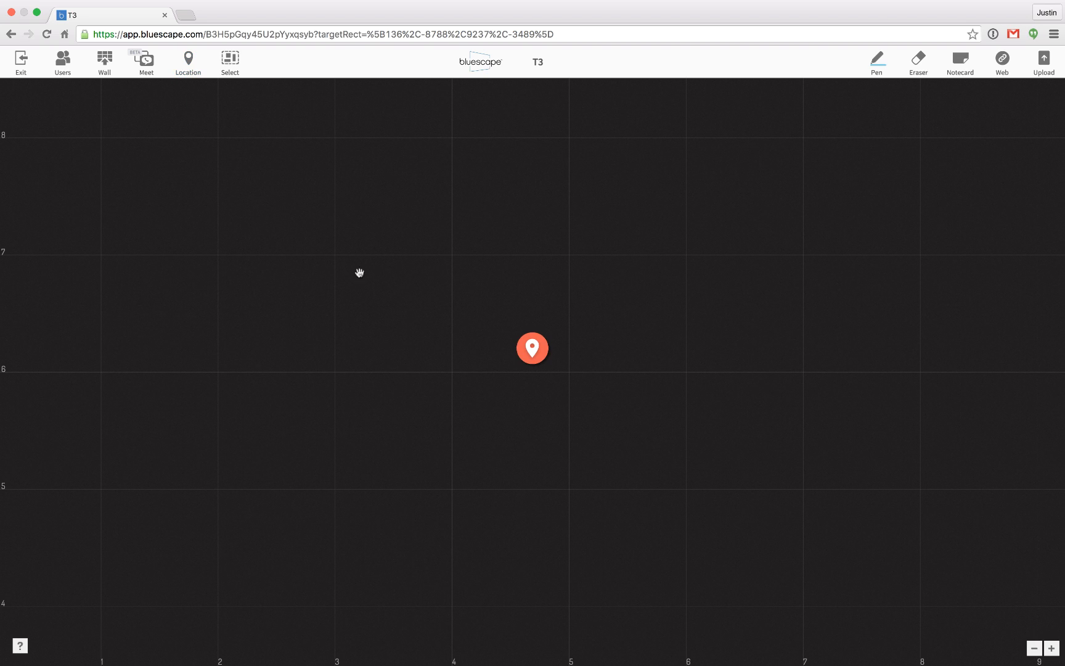
{"action": "mouse_move", "coordinate": [532, 348]}
{"action": "left_mouse_down"}
{"action": "mouse_move", "coordinate": [454, 292]}
{"action": "mouse_move", "coordinate": [430, 259]}
{"action": "left_mouse_up"}
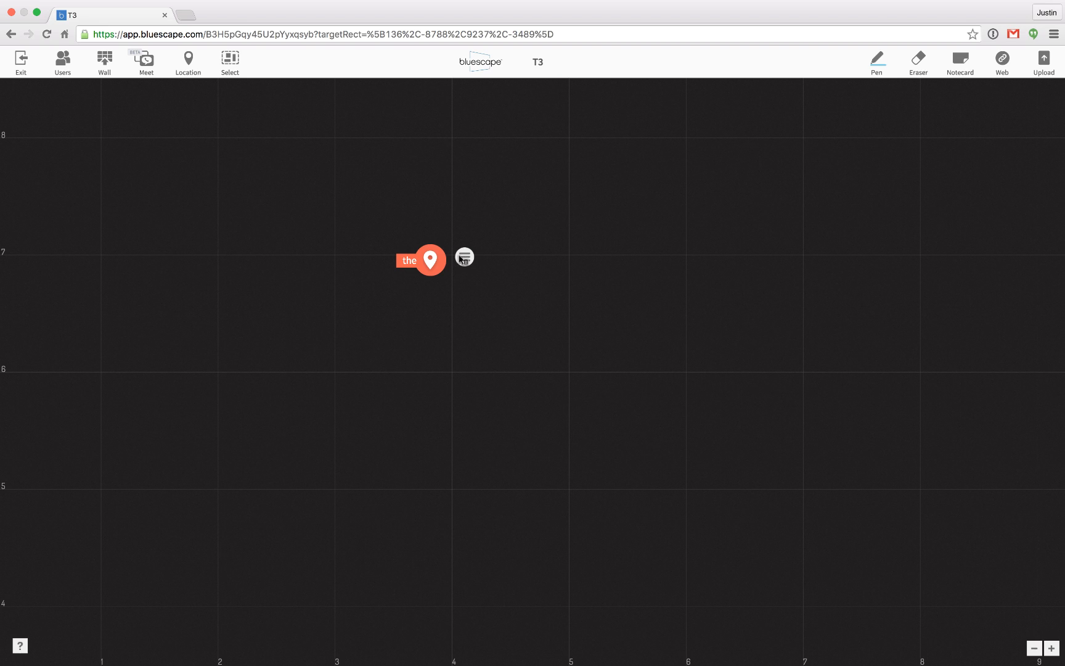
Draft a location message for the marker to Everyone with the text "read this document", and discard it unsent.
{"action": "left_click", "coordinate": [461, 257]}
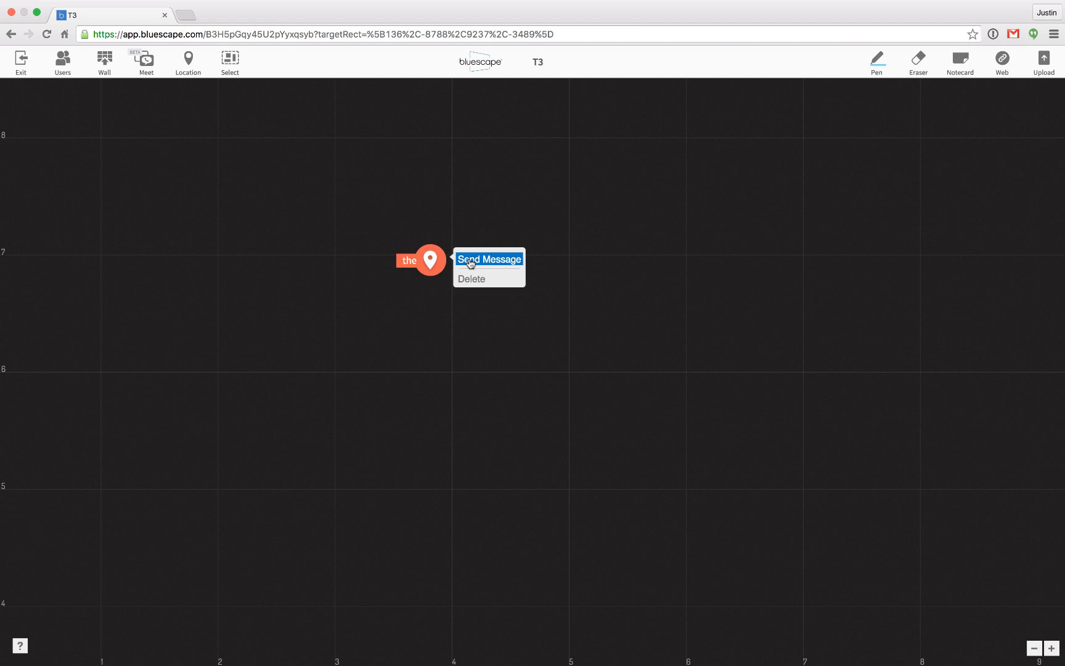
{"action": "left_click", "coordinate": [470, 263]}
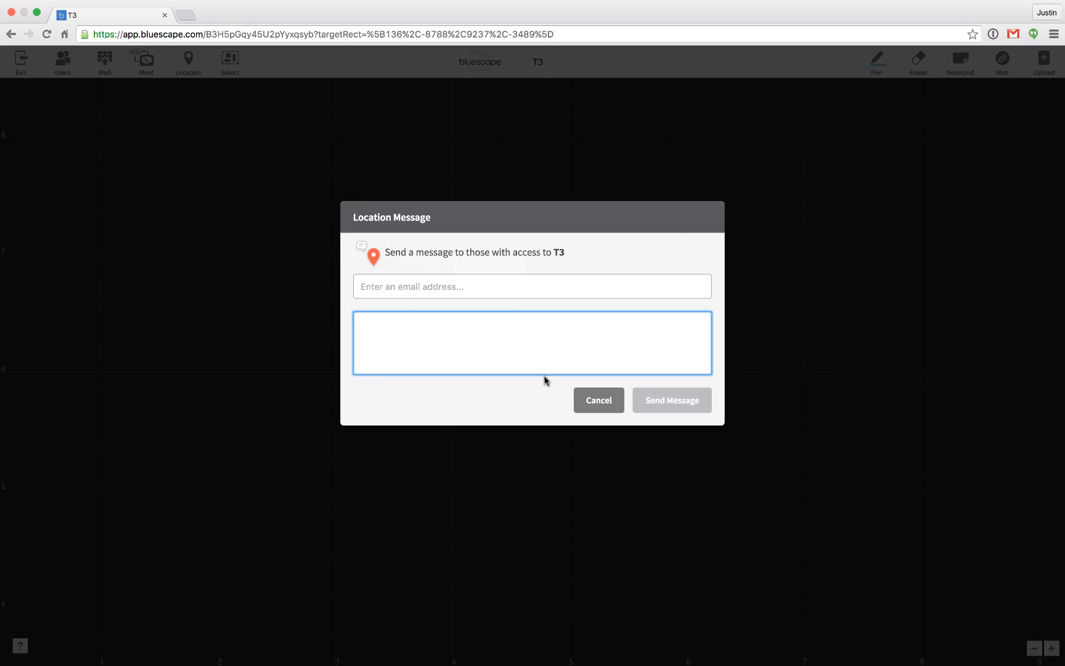
{"action": "left_click", "coordinate": [463, 287]}
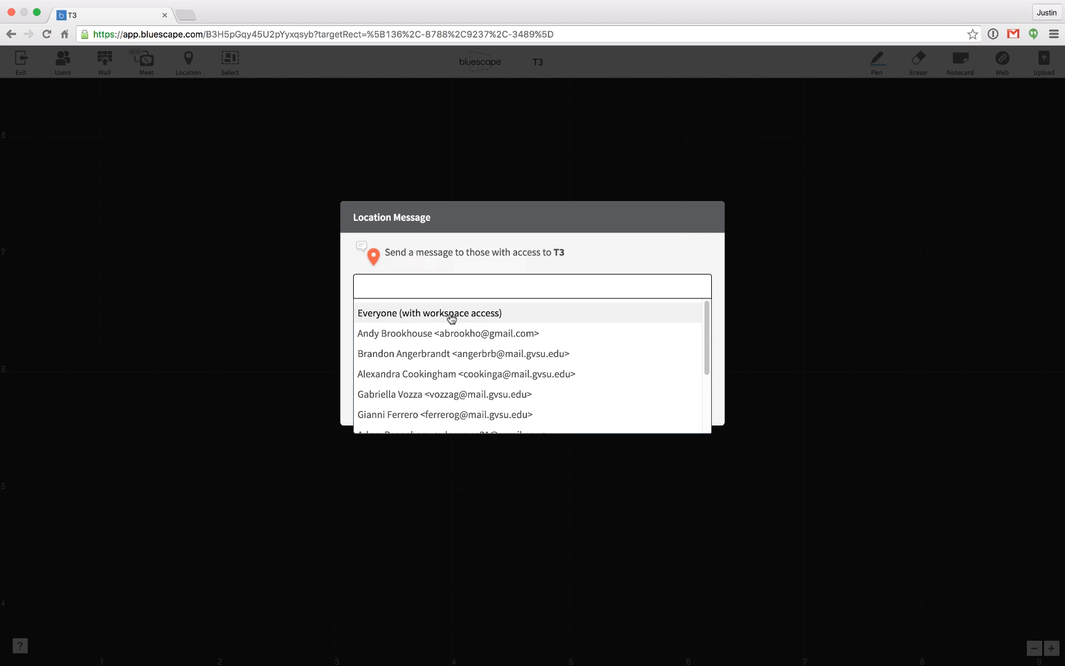
{"action": "left_click", "coordinate": [450, 313]}
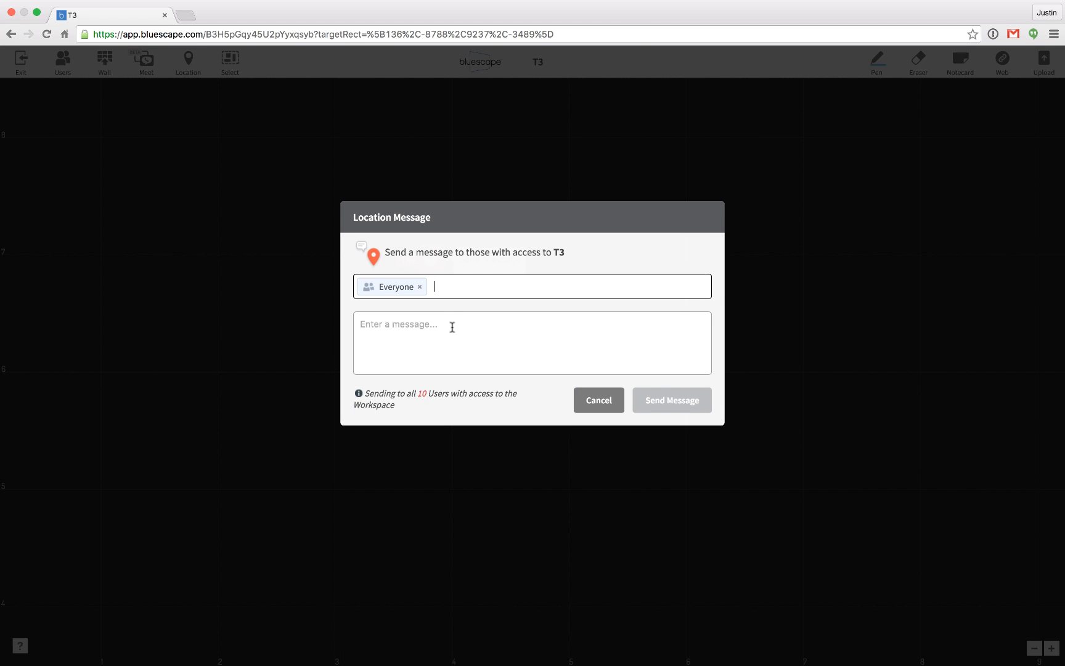
{"action": "left_click", "coordinate": [452, 328]}
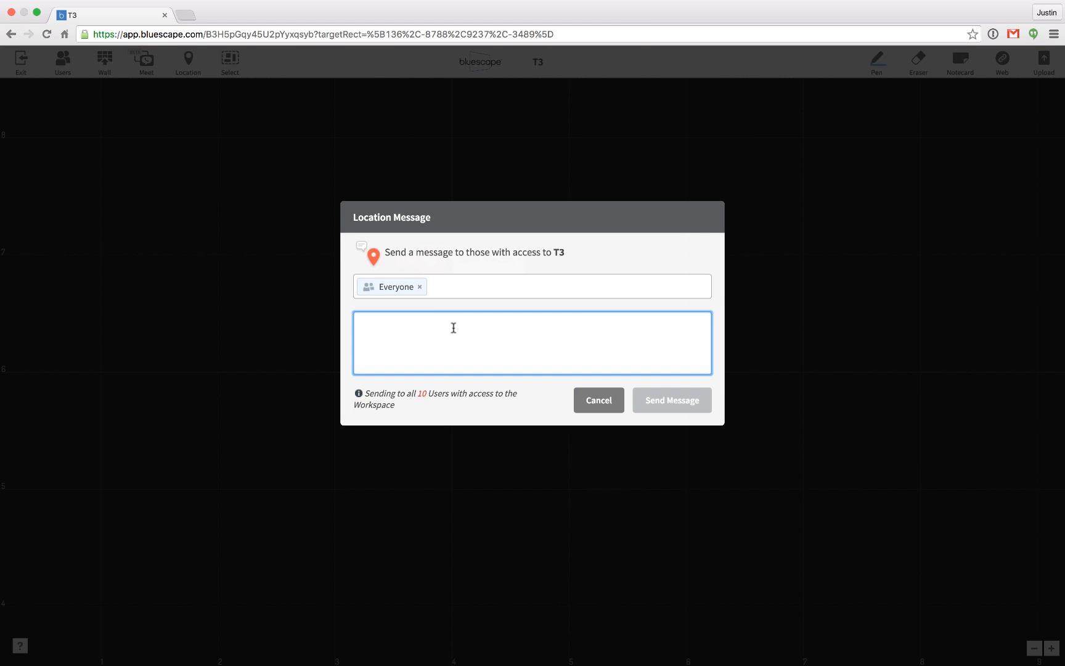
{"action": "type", "text": "read tgus"}
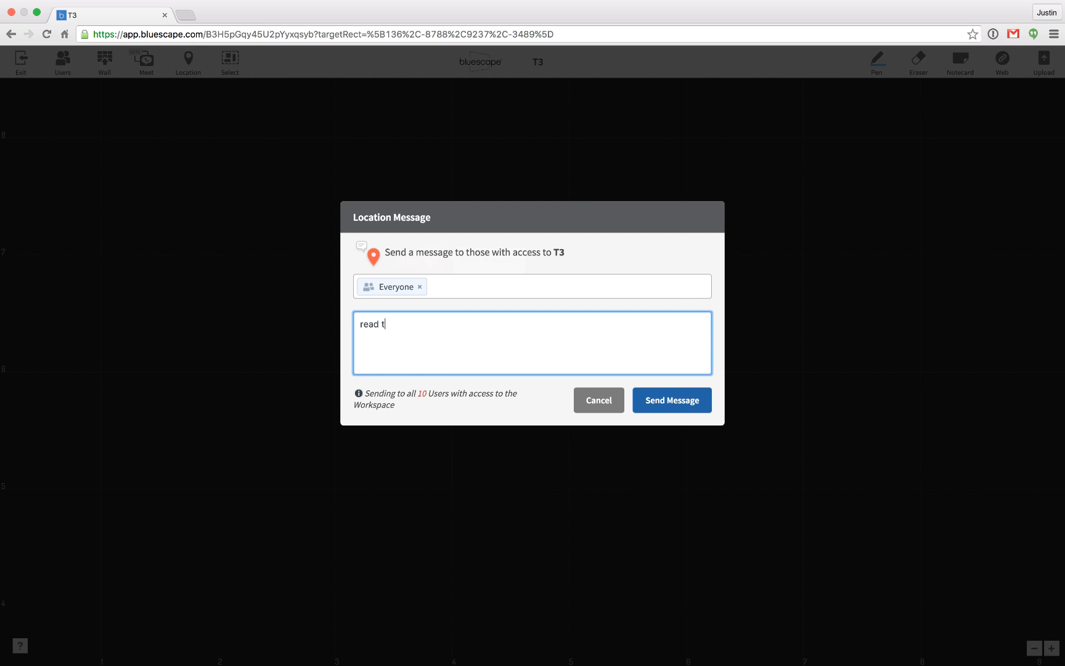
{"action": "key", "text": "BackSpace"}
{"action": "key", "text": "BackSpace"}
{"action": "key", "text": "BackSpace"}
{"action": "key", "text": "BackSpace"}
{"action": "type", "text": "his document"}
{"action": "left_click", "coordinate": [614, 402]}
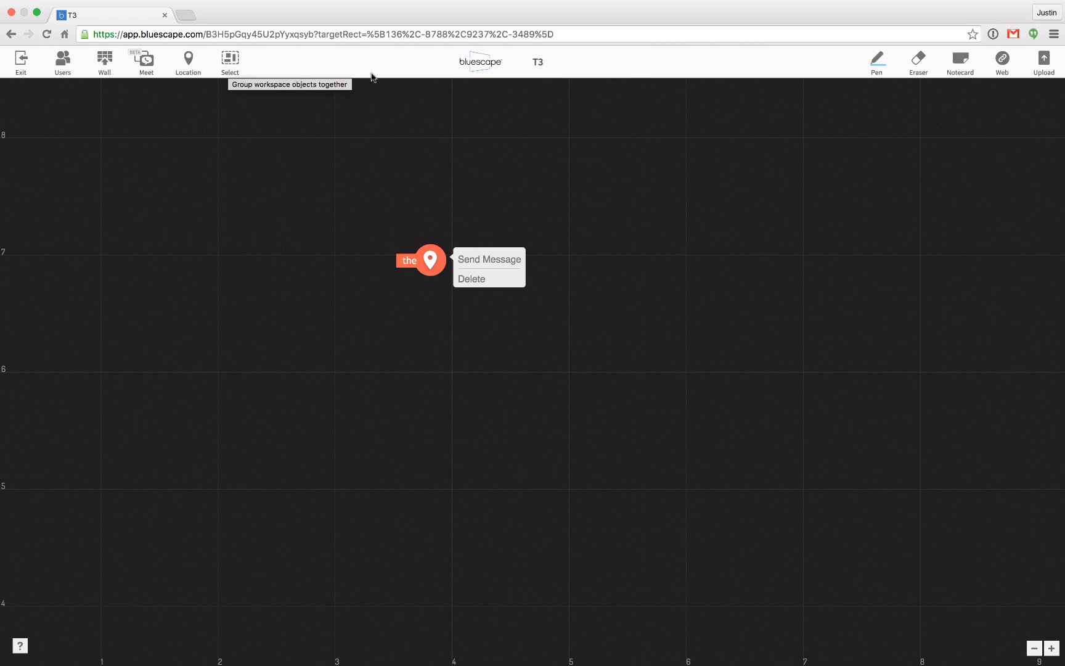
Draw a question mark below the marker with the Pen in yellow at the thickest stroke width.
{"action": "left_click", "coordinate": [883, 59]}
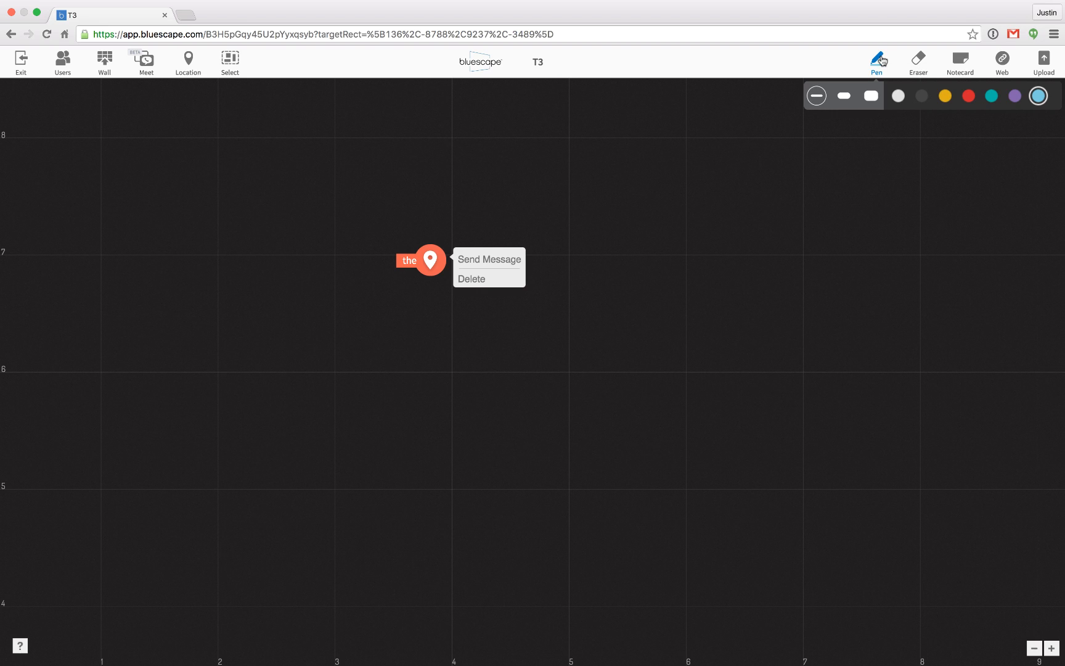
{"action": "left_click", "coordinate": [942, 98]}
{"action": "left_click", "coordinate": [871, 97]}
{"action": "left_click", "coordinate": [449, 323]}
{"action": "mouse_move", "coordinate": [466, 322]}
{"action": "left_mouse_down"}
{"action": "mouse_move", "coordinate": [483, 347]}
{"action": "mouse_move", "coordinate": [471, 376]}
{"action": "mouse_move", "coordinate": [480, 404]}
{"action": "left_mouse_up"}
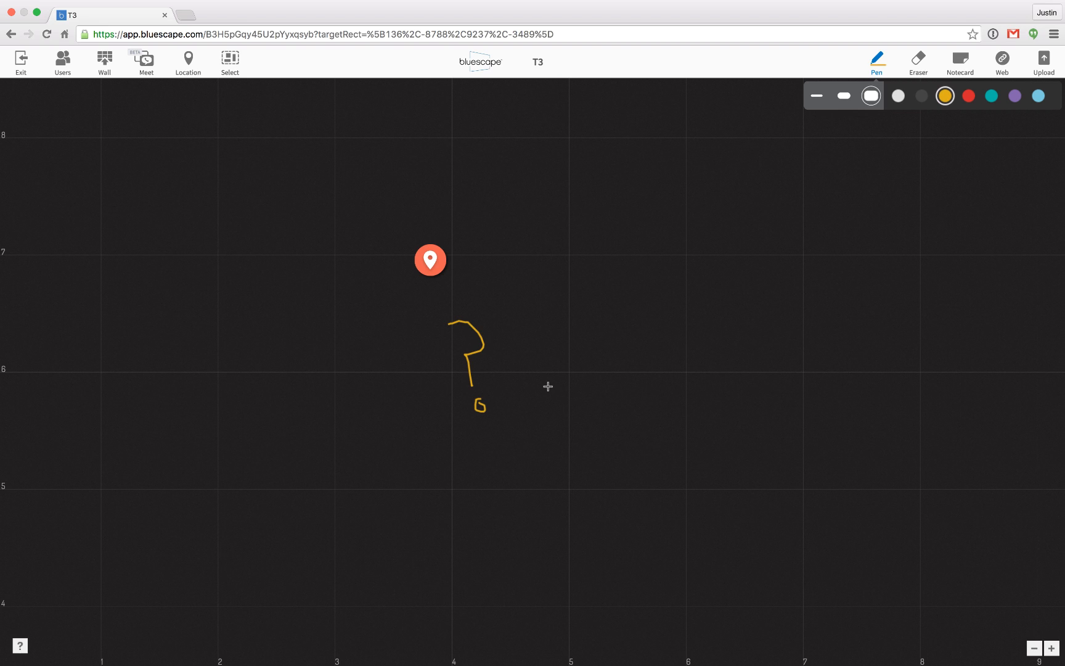
{"action": "left_click", "coordinate": [878, 60]}
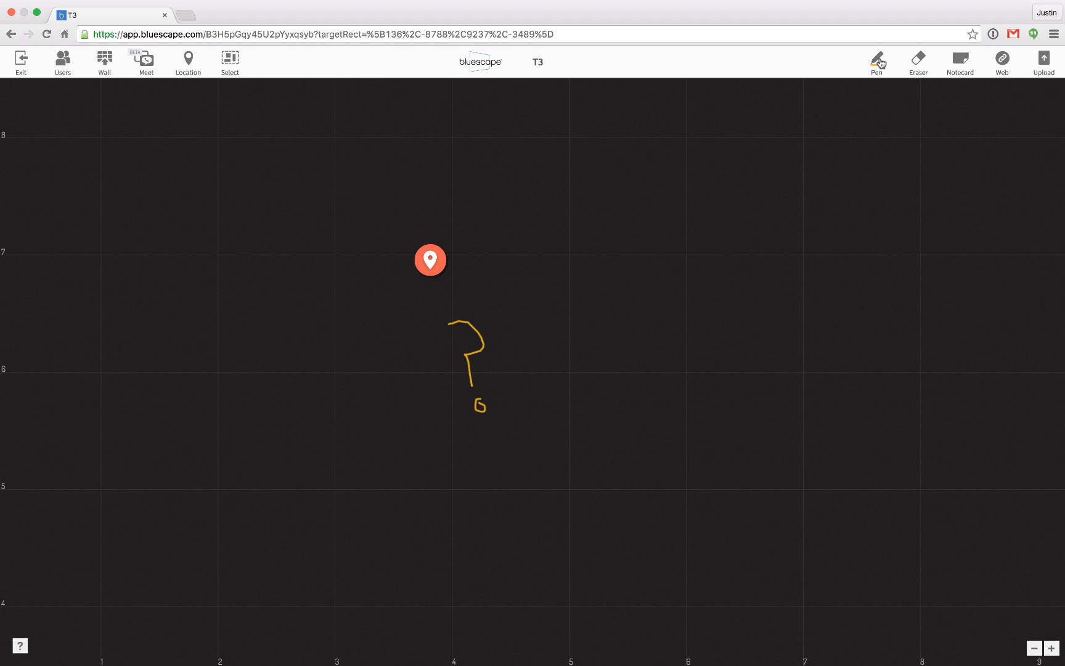
Enlarge the Eraser and wipe out the yellow question mark below the marker.
{"action": "left_click", "coordinate": [919, 61]}
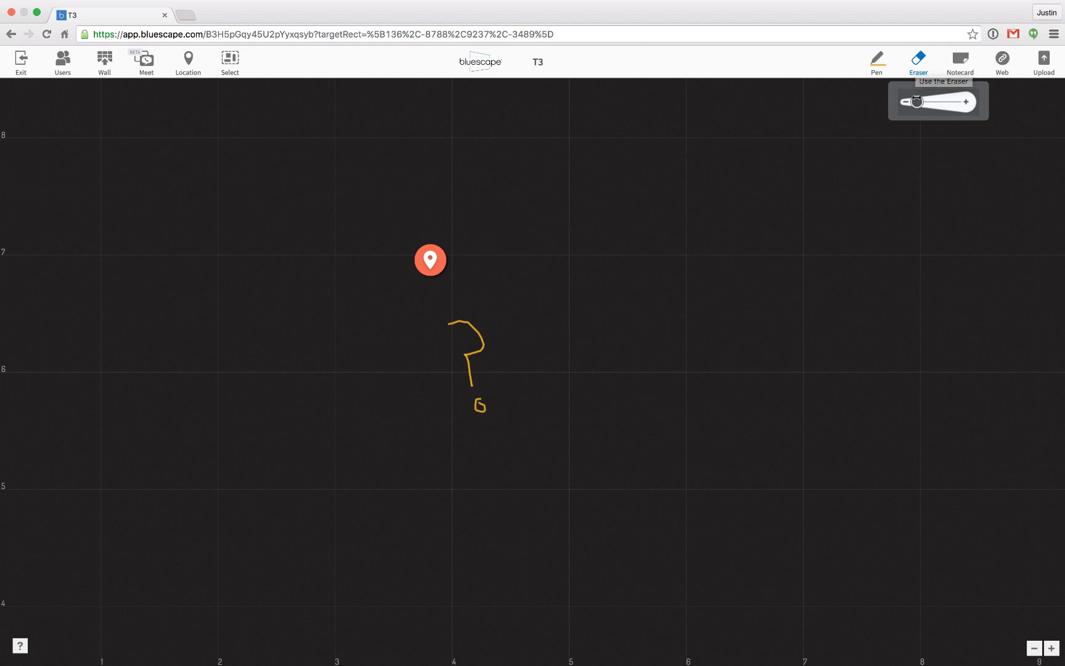
{"action": "left_click_drag", "start_coordinate": [918, 102], "coordinate": [955, 102]}
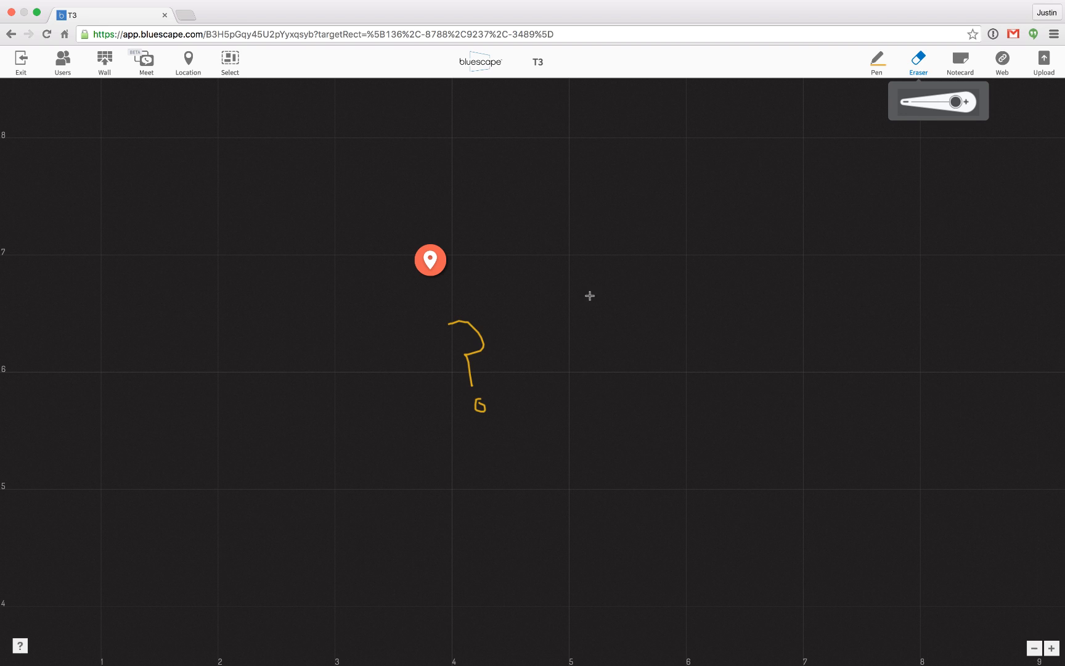
{"action": "mouse_move", "coordinate": [482, 323]}
{"action": "left_mouse_down"}
{"action": "mouse_move", "coordinate": [454, 324]}
{"action": "mouse_move", "coordinate": [473, 318]}
{"action": "mouse_move", "coordinate": [475, 404]}
{"action": "left_mouse_up"}
{"action": "left_click", "coordinate": [918, 63]}
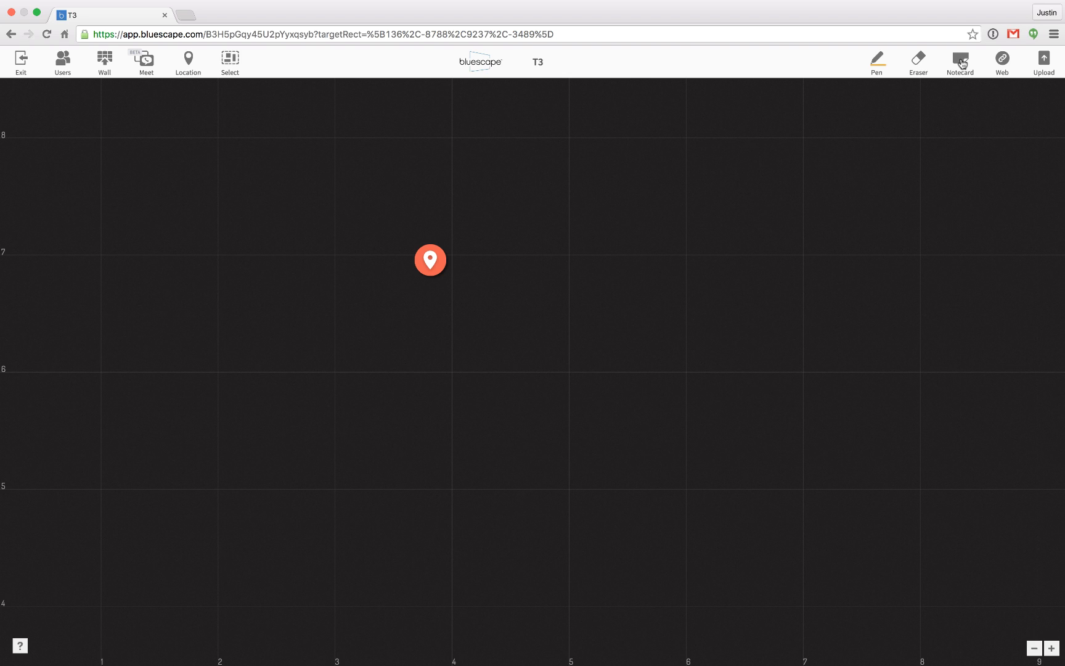
Place a blue notecard reading "This is good" in all-capitals style on the workspace.
{"action": "left_click", "coordinate": [962, 64]}
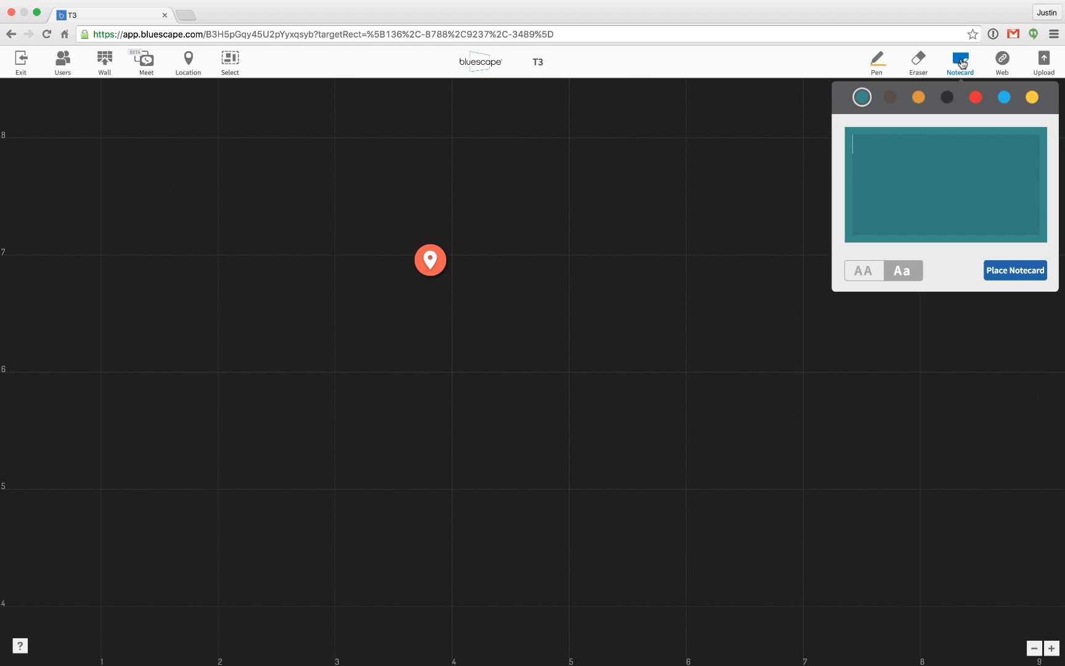
{"action": "left_click", "coordinate": [974, 99]}
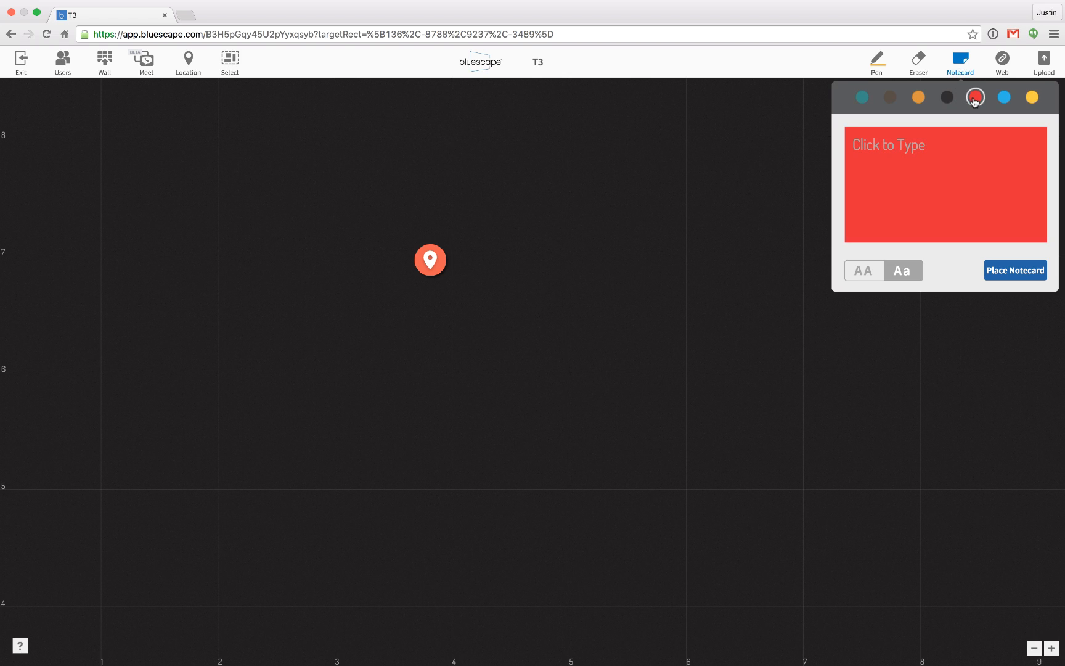
{"action": "left_click", "coordinate": [1003, 99]}
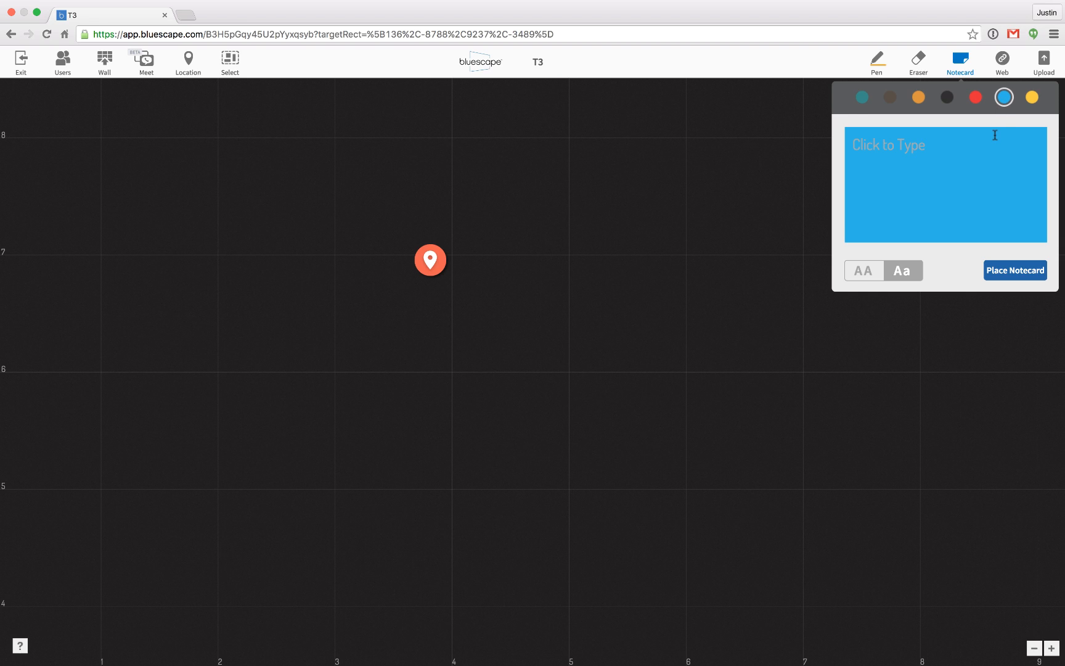
{"action": "left_click", "coordinate": [972, 141]}
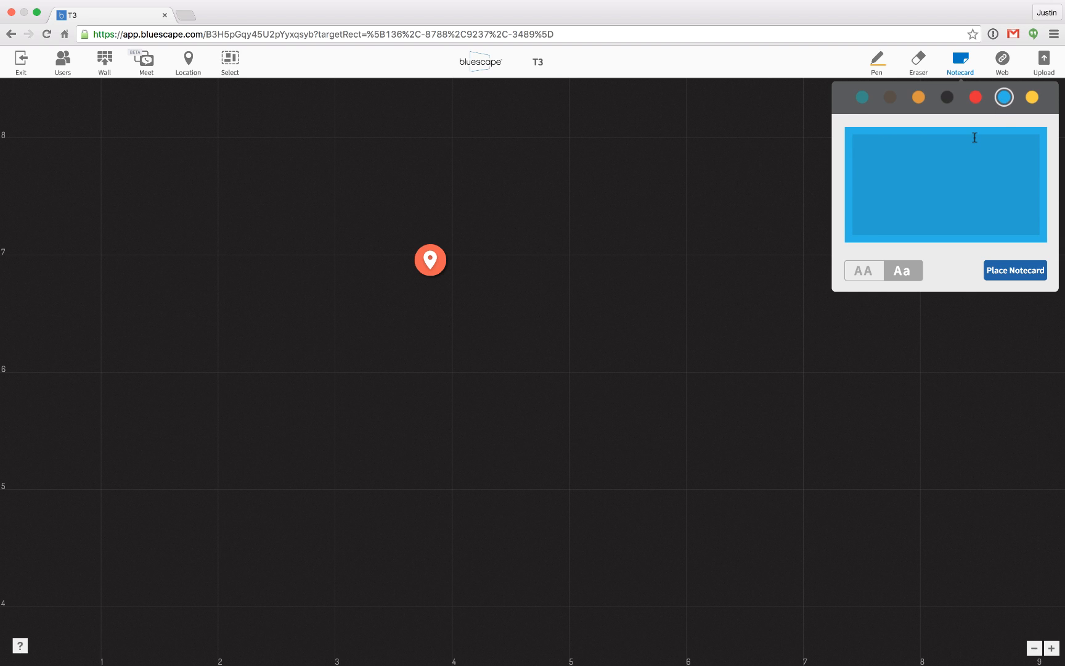
{"action": "type", "text": "This is good"}
{"action": "left_click", "coordinate": [863, 271]}
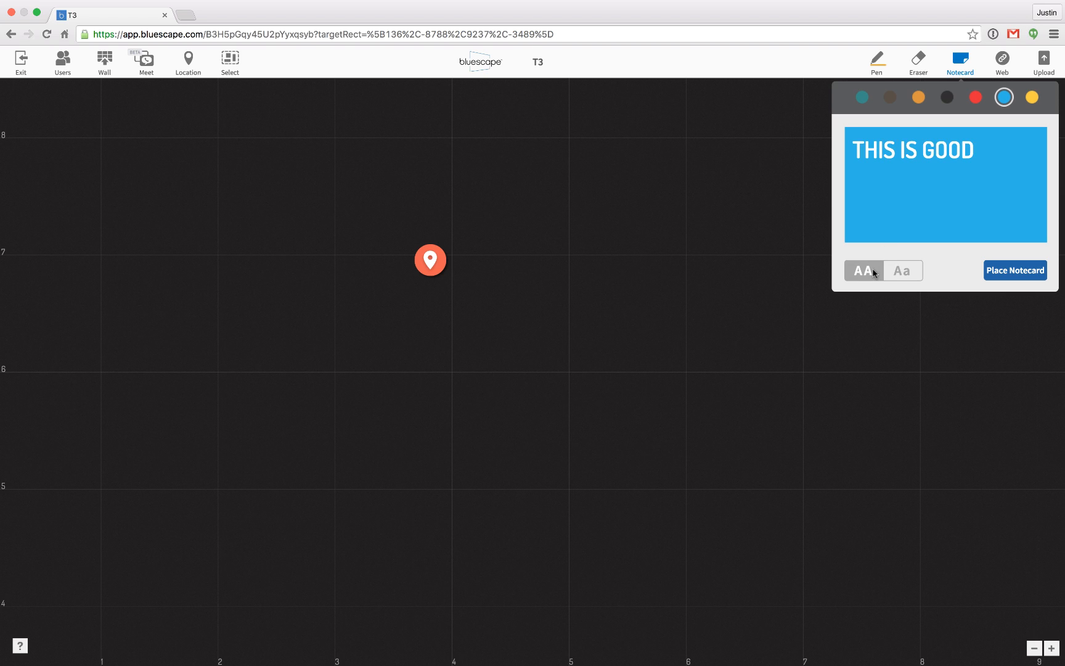
{"action": "left_click", "coordinate": [999, 271]}
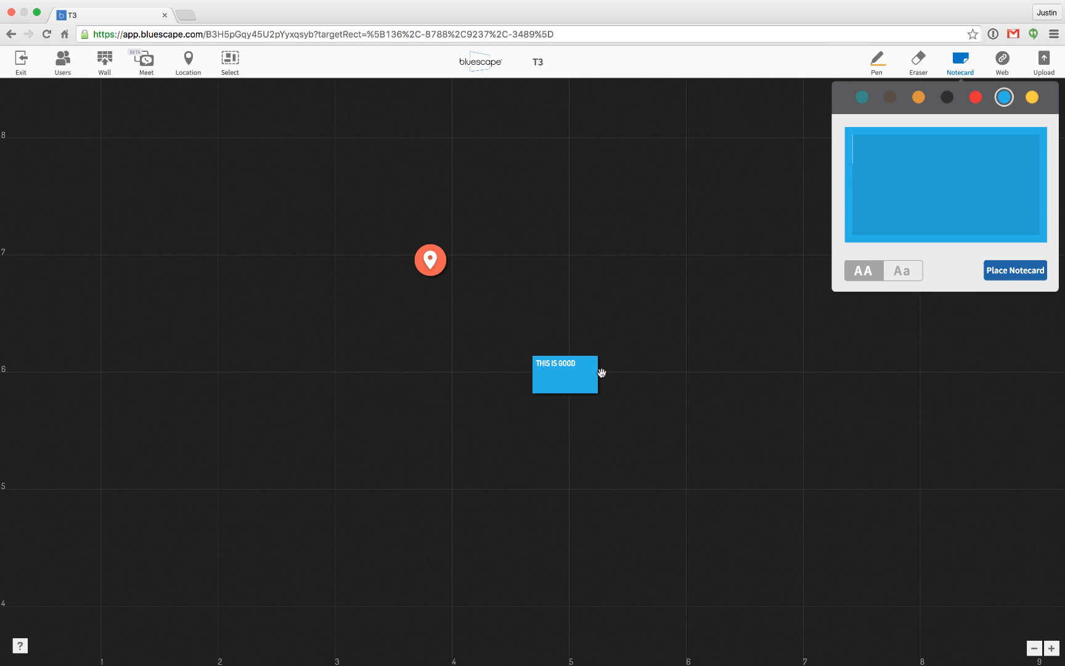
Move the "THIS IS GOOD" notecard closer to the marker's column and pin it in place.
{"action": "left_click", "coordinate": [581, 363]}
{"action": "left_click_drag", "start_coordinate": [542, 355], "coordinate": [475, 356]}
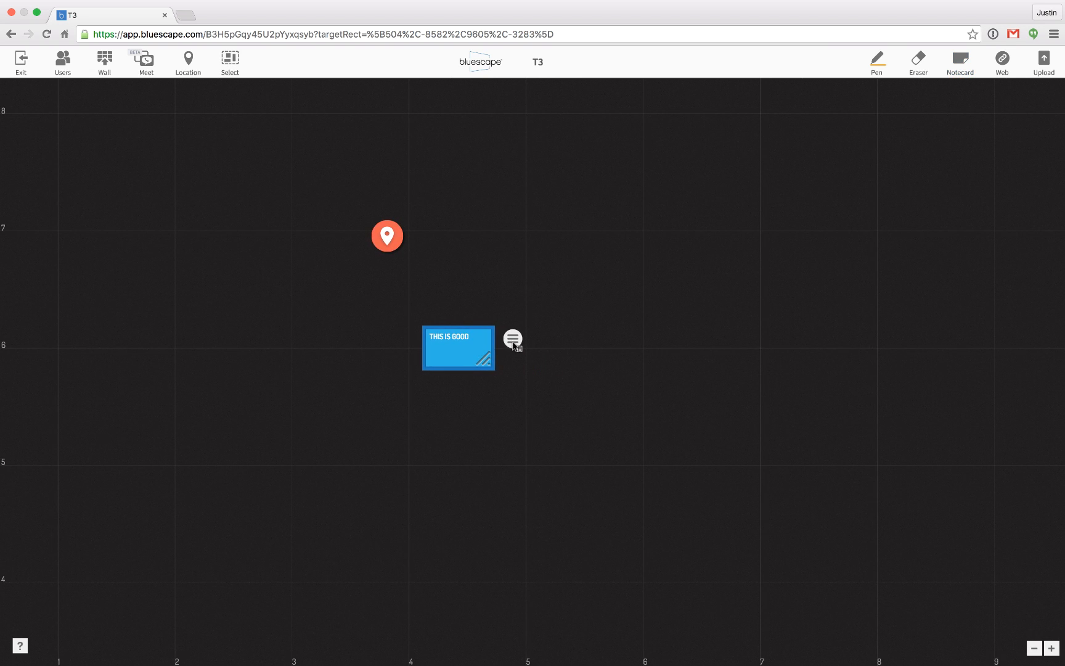
{"action": "left_click", "coordinate": [512, 339]}
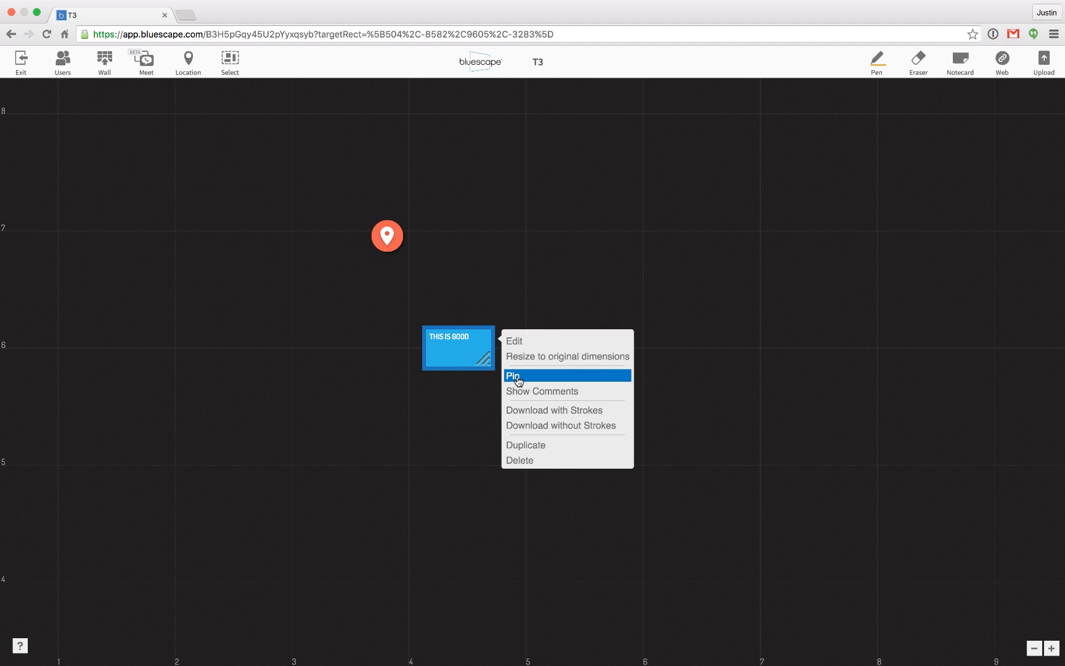
{"action": "left_click", "coordinate": [515, 377]}
{"action": "left_click", "coordinate": [485, 357]}
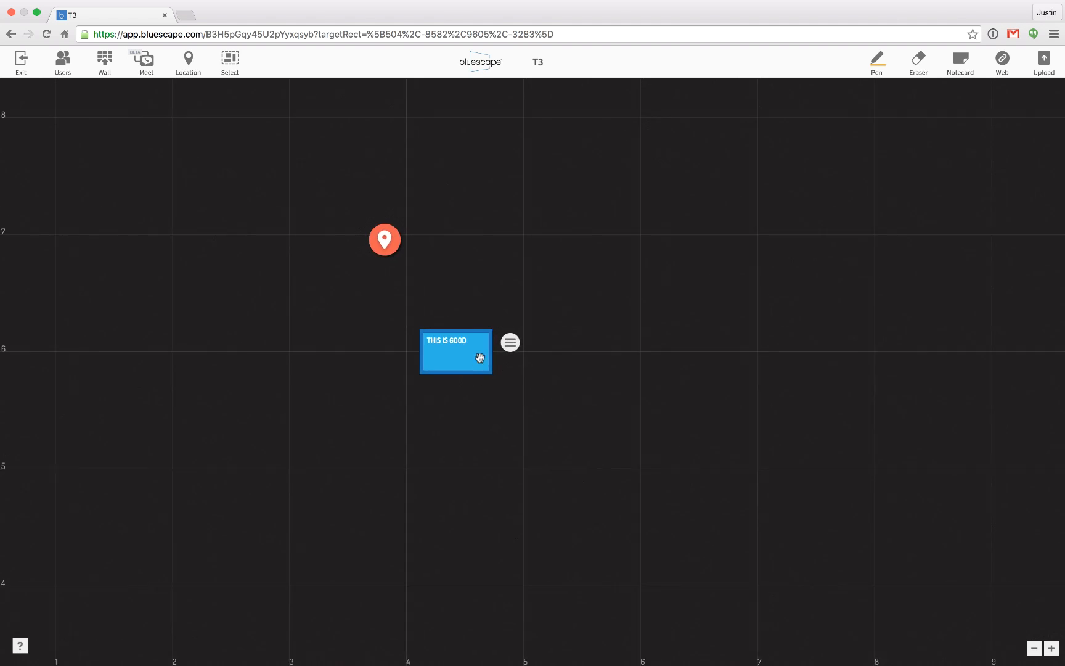
Add the comment "I want you to read this document." to the "THIS IS GOOD" notecard.
{"action": "left_click", "coordinate": [506, 345]}
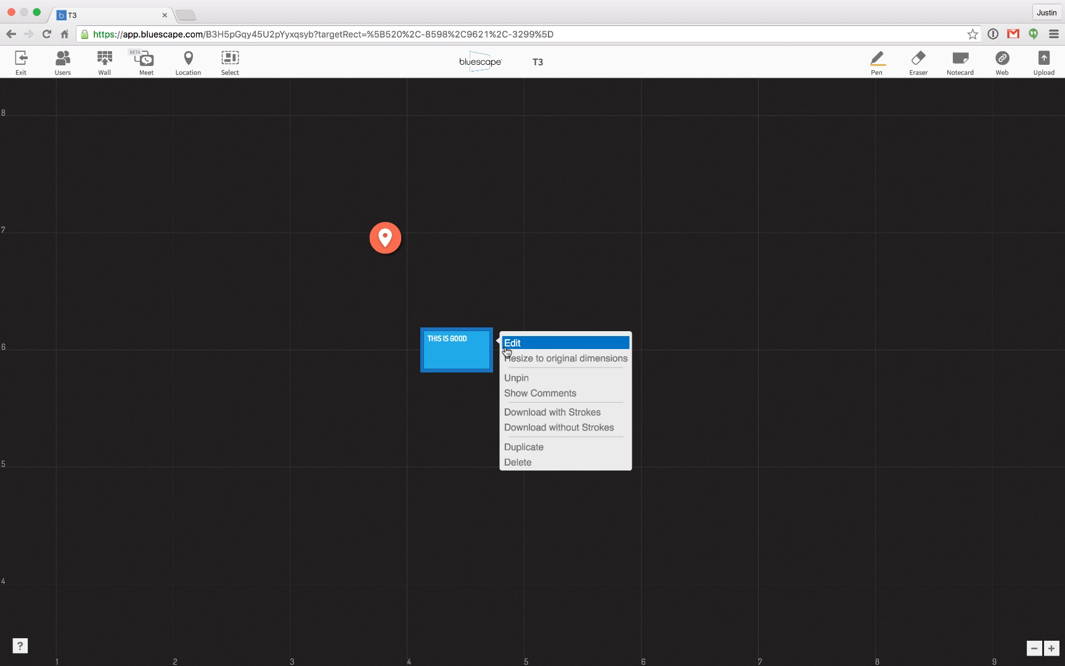
{"action": "left_click", "coordinate": [535, 393]}
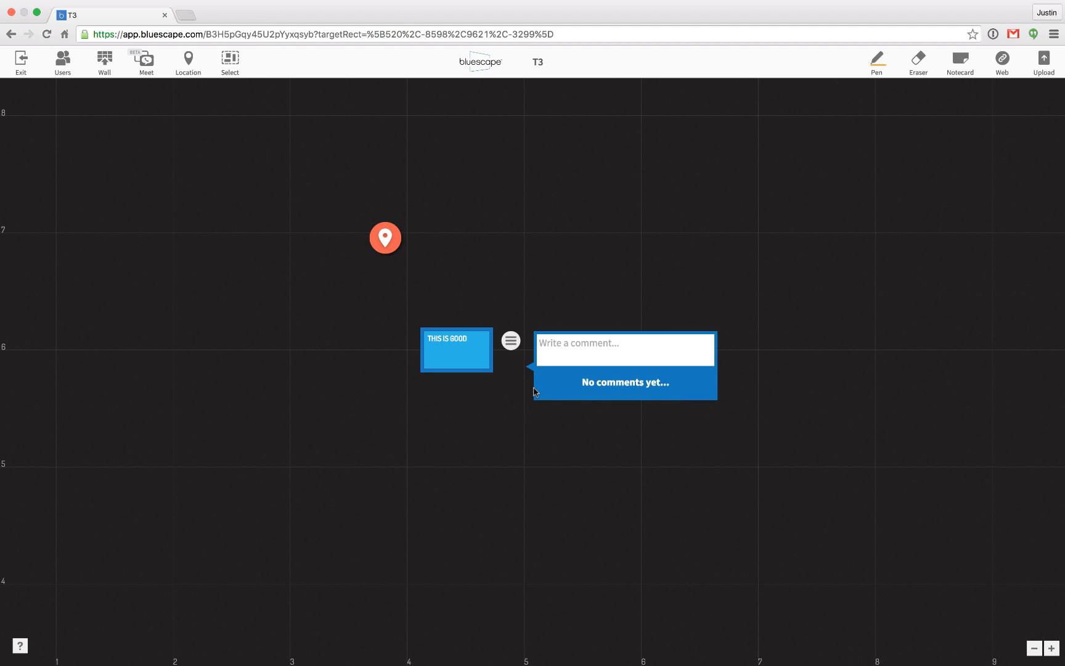
{"action": "left_click", "coordinate": [556, 349]}
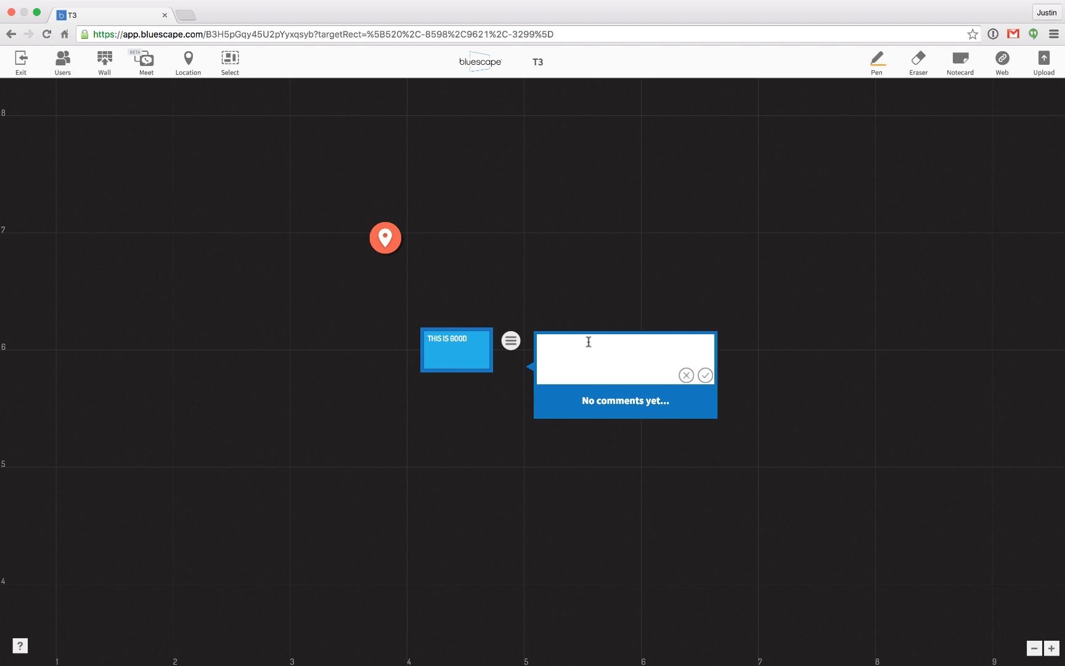
{"action": "type", "text": "I want  you to read this document."}
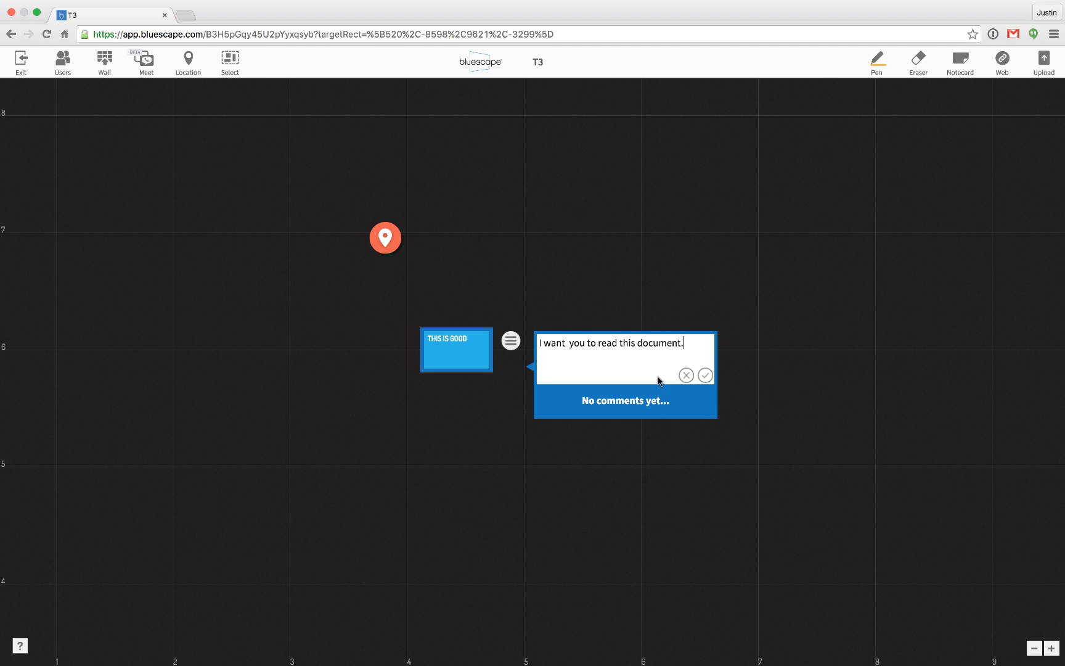
{"action": "left_click", "coordinate": [701, 375]}
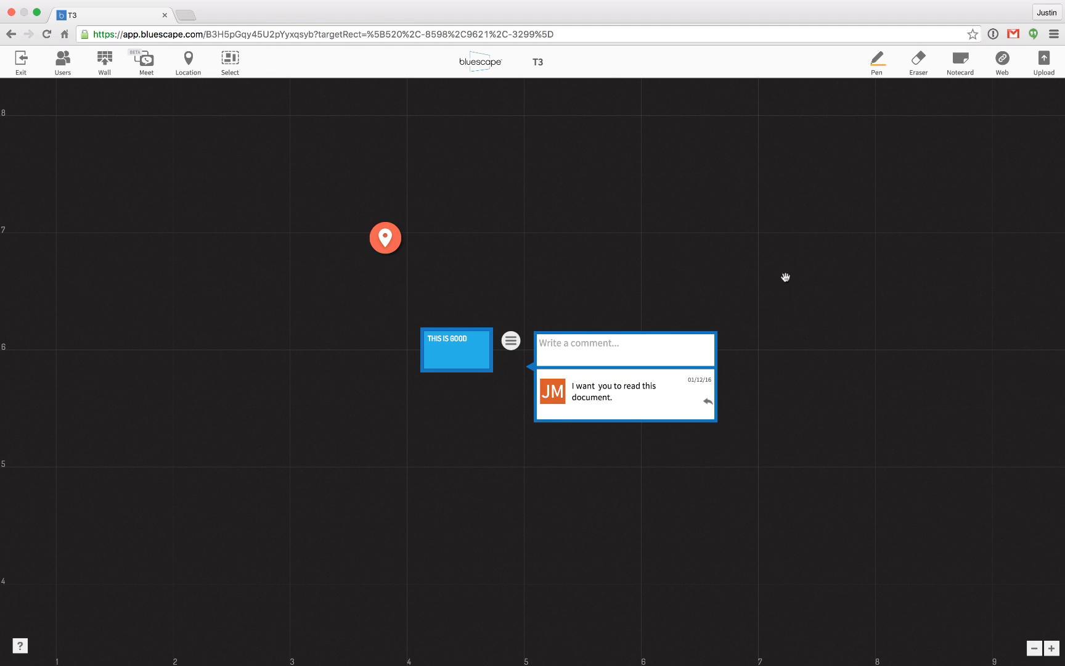
View the web address entry for adding a page and the file chooser for uploads, closing both without adding anything.
{"action": "left_click", "coordinate": [1002, 60]}
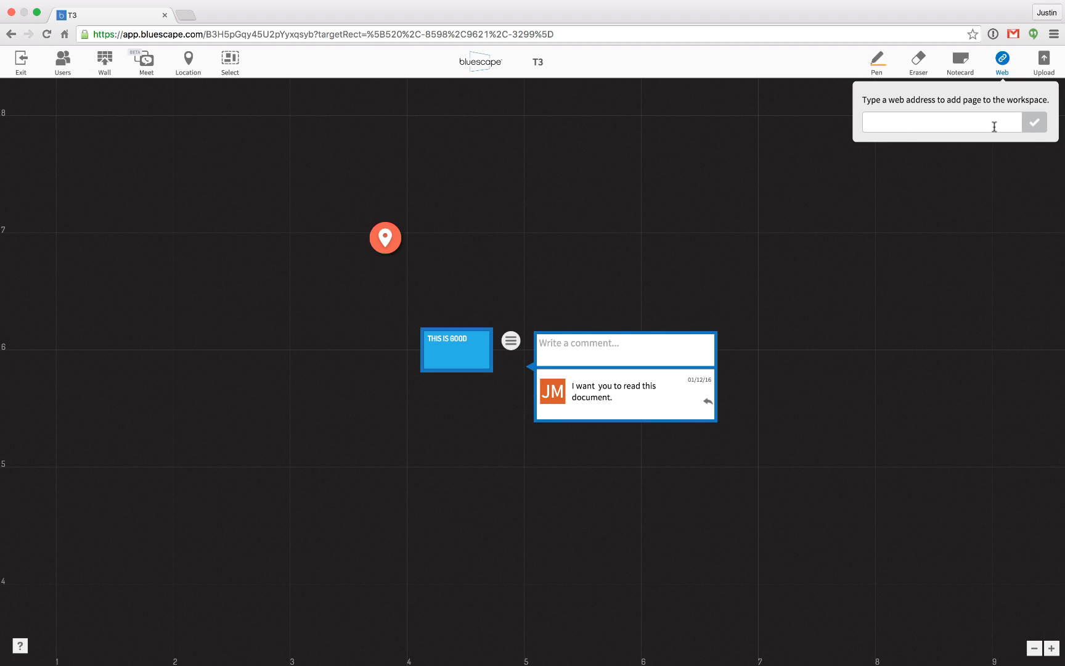
{"action": "left_click", "coordinate": [1029, 123]}
{"action": "left_click", "coordinate": [1013, 189]}
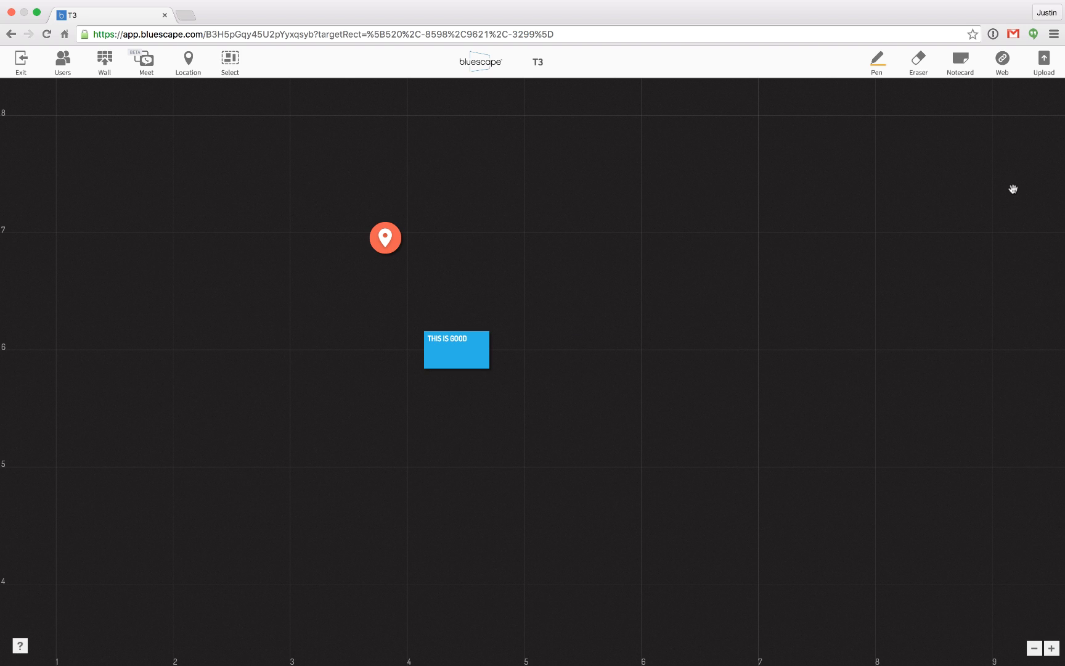
{"action": "left_click", "coordinate": [1043, 61]}
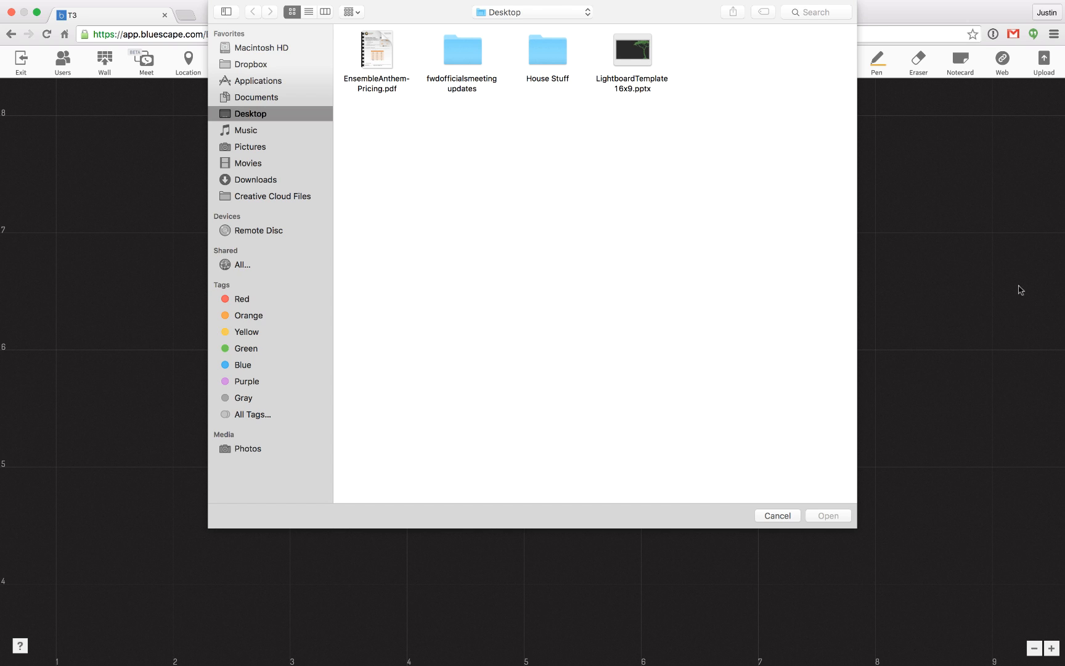
{"action": "left_click", "coordinate": [779, 515]}
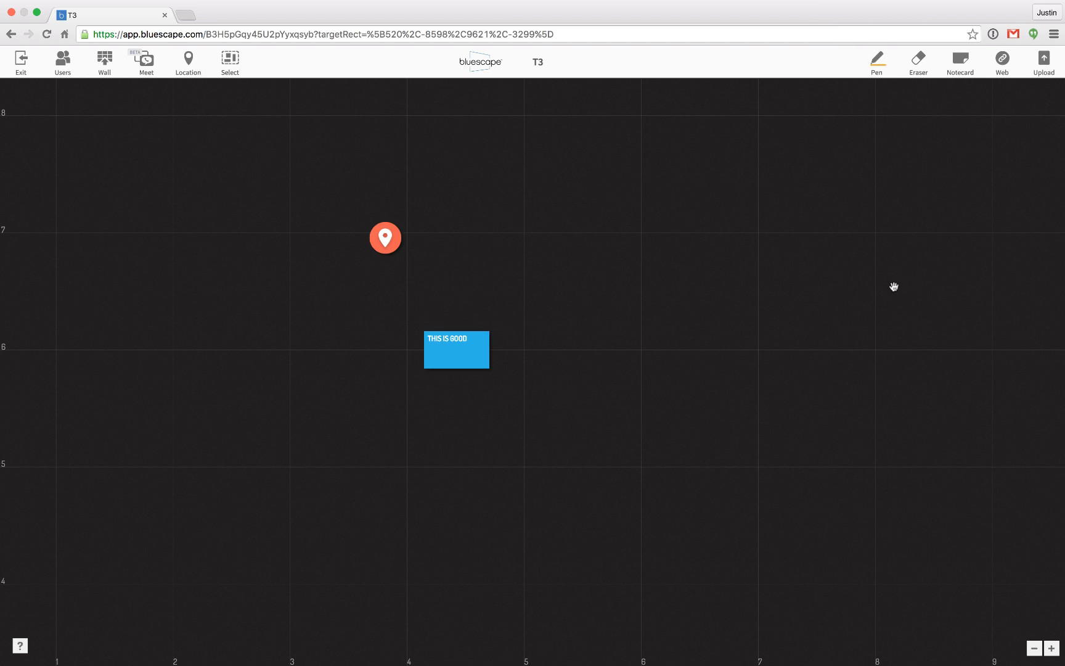